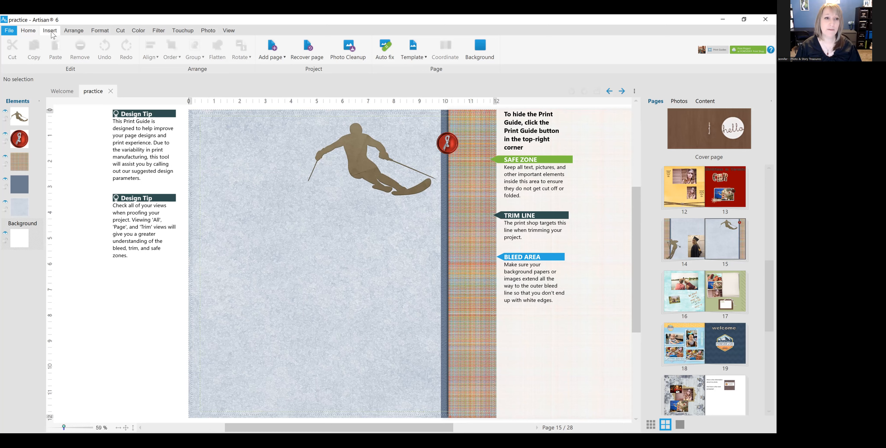
Step: Insert a text shape reading "Ski Day" and place it on the blue paper below the skier
{"action": "left_click", "coordinate": [52, 32]}
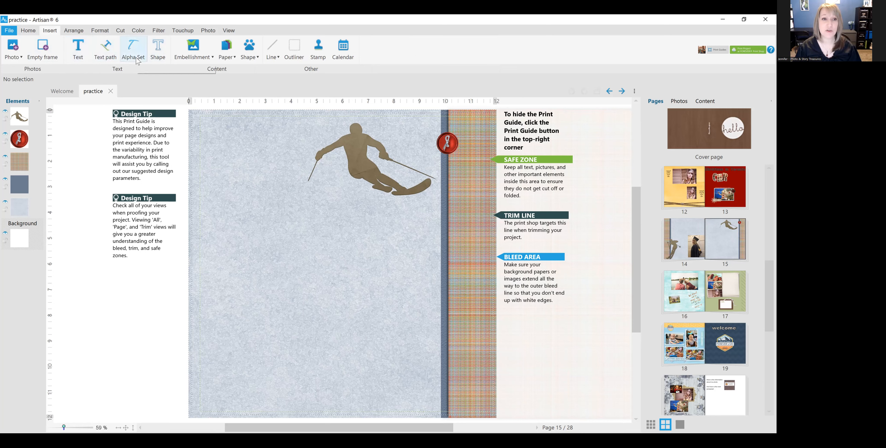
{"action": "left_click", "coordinate": [158, 52]}
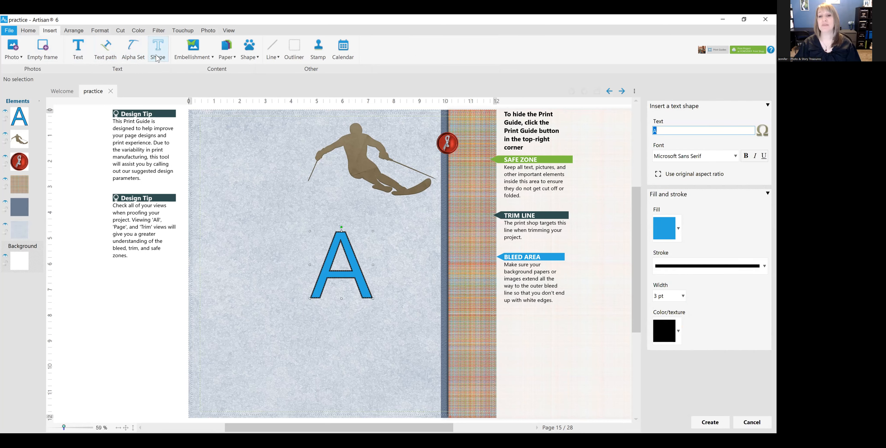
{"action": "left_click_drag", "start_coordinate": [360, 274], "coordinate": [300, 237]}
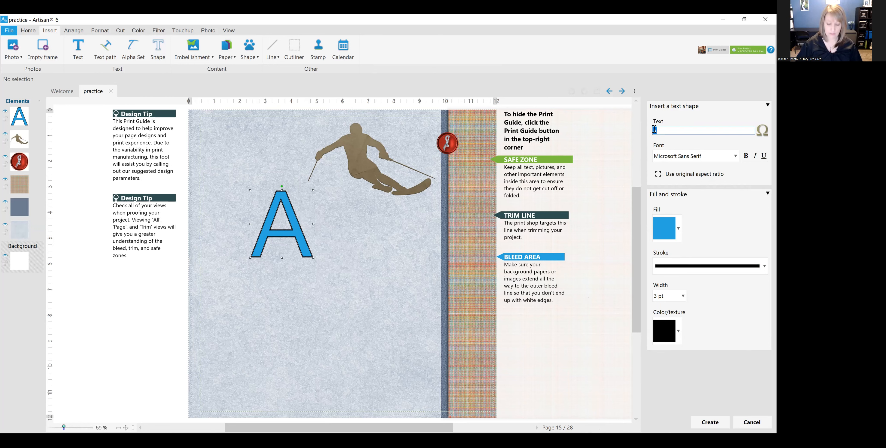
{"action": "type", "text": "Ski Day"}
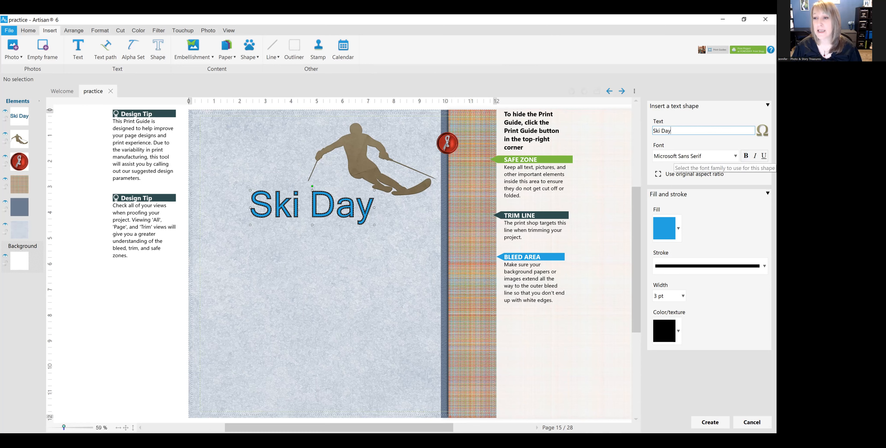
Step: Set the "Ski Day" text shape's font to Eras Bold ITC
{"action": "left_click", "coordinate": [675, 157]}
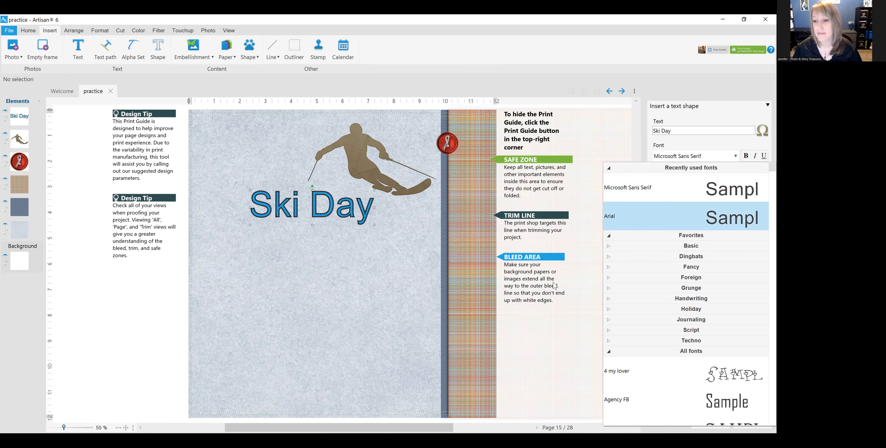
{"action": "left_click", "coordinate": [294, 242]}
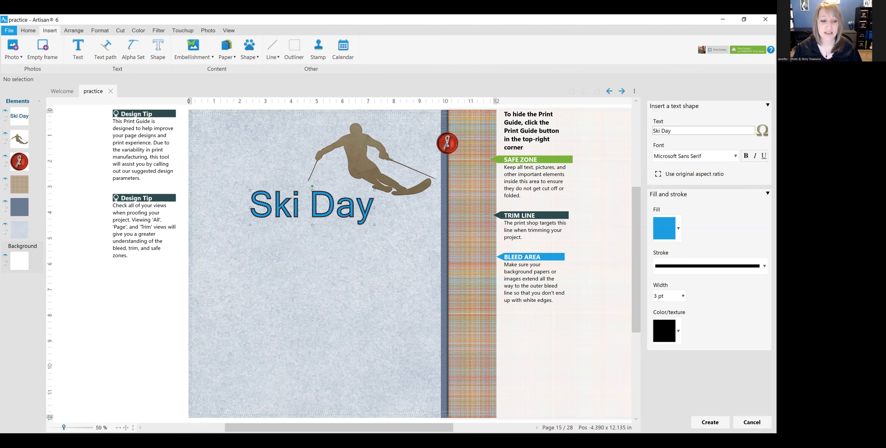
{"action": "left_click_drag", "start_coordinate": [63, 427], "coordinate": [67, 426]}
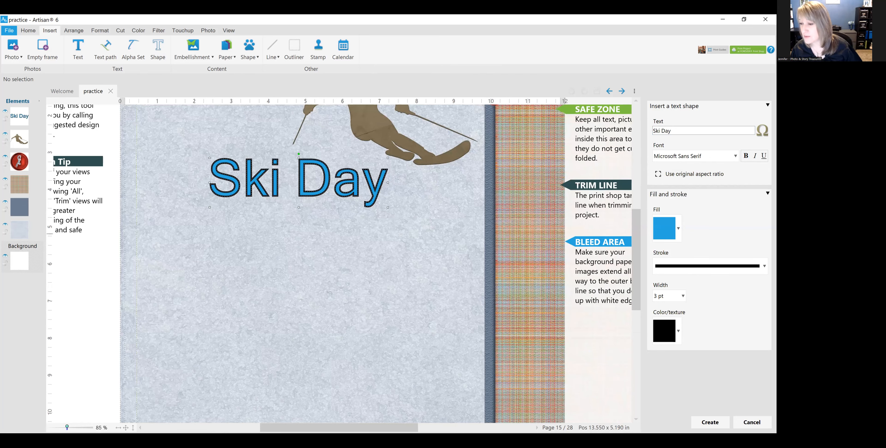
{"action": "left_click", "coordinate": [735, 155]}
{"action": "scroll", "coordinate": [690, 293], "scroll_direction": "down", "scroll_amount": 3}
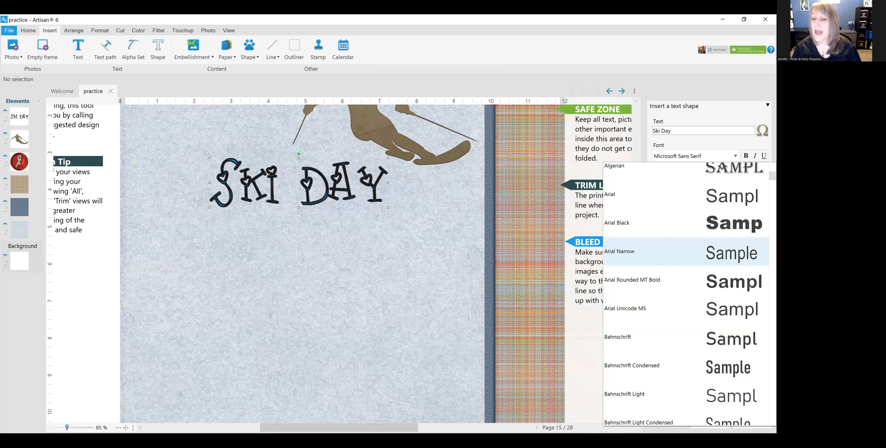
{"action": "scroll", "coordinate": [686, 293], "scroll_direction": "down", "scroll_amount": 5}
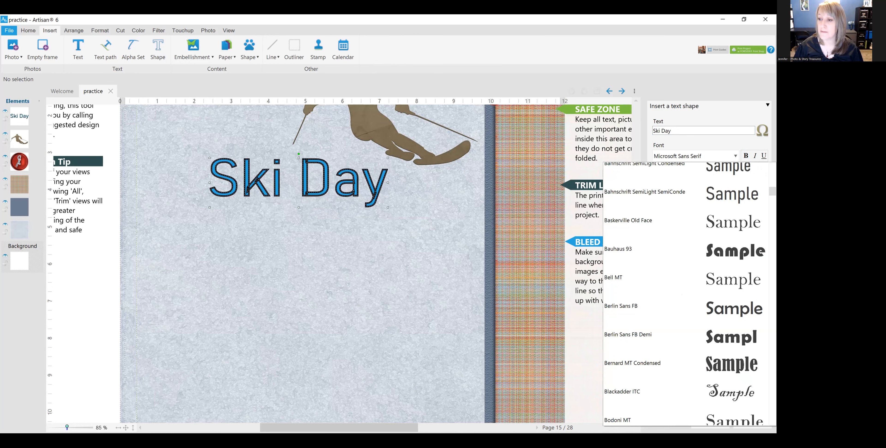
{"action": "scroll", "coordinate": [686, 293], "scroll_direction": "down", "scroll_amount": 5}
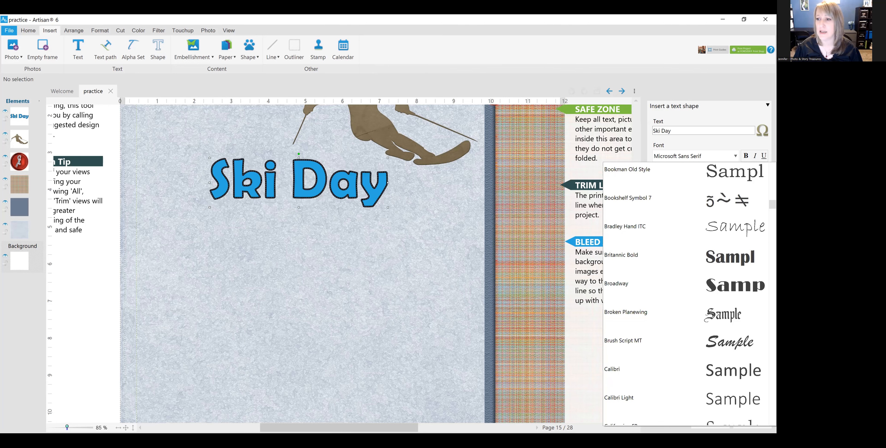
{"action": "scroll", "coordinate": [686, 246], "scroll_direction": "down", "scroll_amount": 2}
{"action": "scroll", "coordinate": [686, 246], "scroll_direction": "down", "scroll_amount": 12}
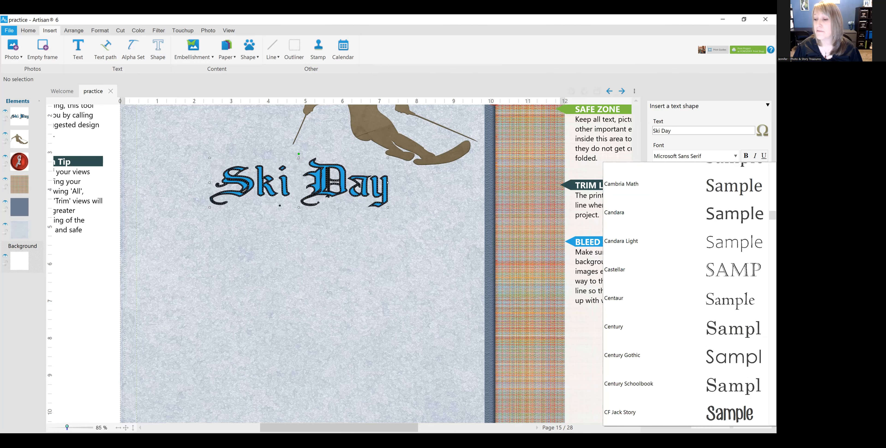
{"action": "scroll", "coordinate": [686, 293], "scroll_direction": "down", "scroll_amount": 5}
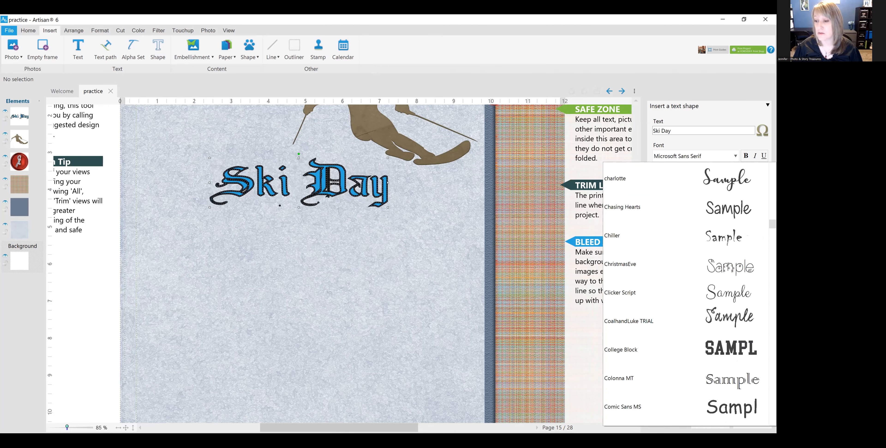
{"action": "scroll", "coordinate": [686, 293], "scroll_direction": "down", "scroll_amount": 7}
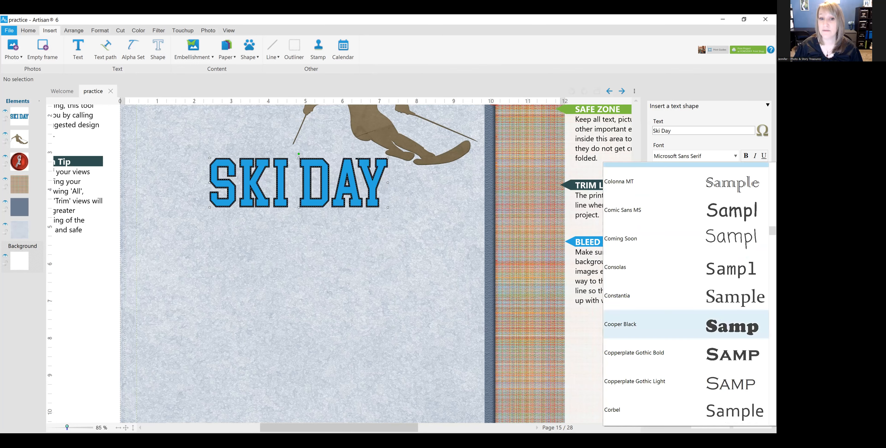
{"action": "left_click", "coordinate": [686, 324]}
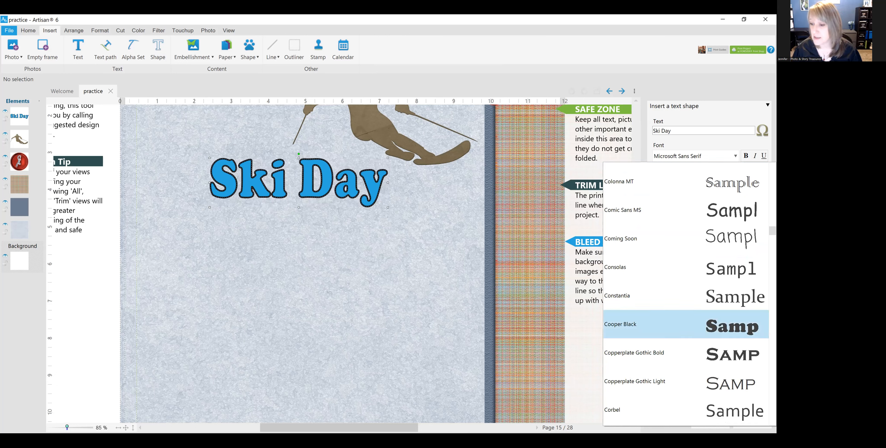
{"action": "scroll", "coordinate": [686, 293], "scroll_direction": "down", "scroll_amount": 5}
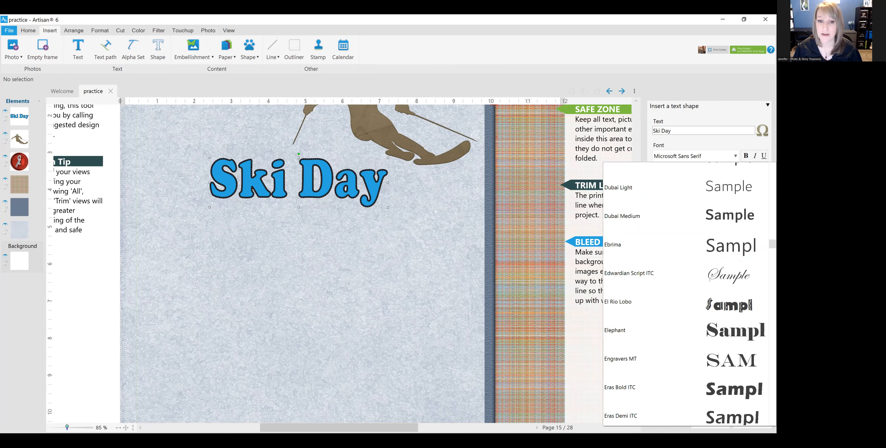
{"action": "left_click", "coordinate": [686, 387]}
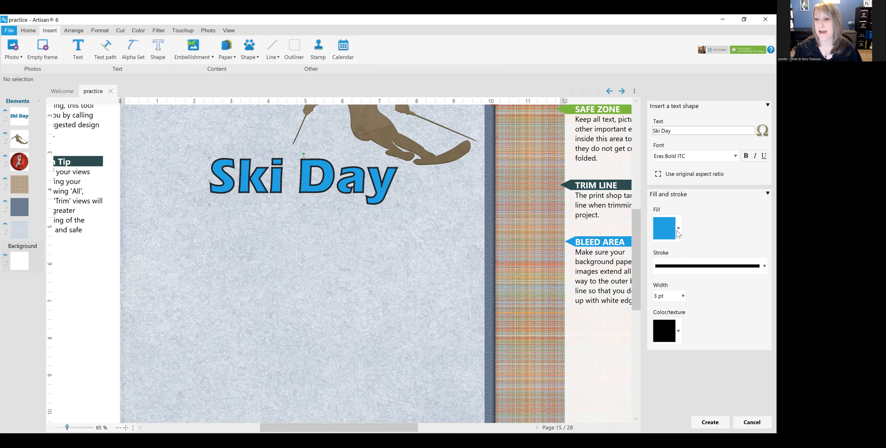
Step: Set the text shape's stroke width to 1 pt and create the shape on the page
{"action": "left_click", "coordinate": [684, 297]}
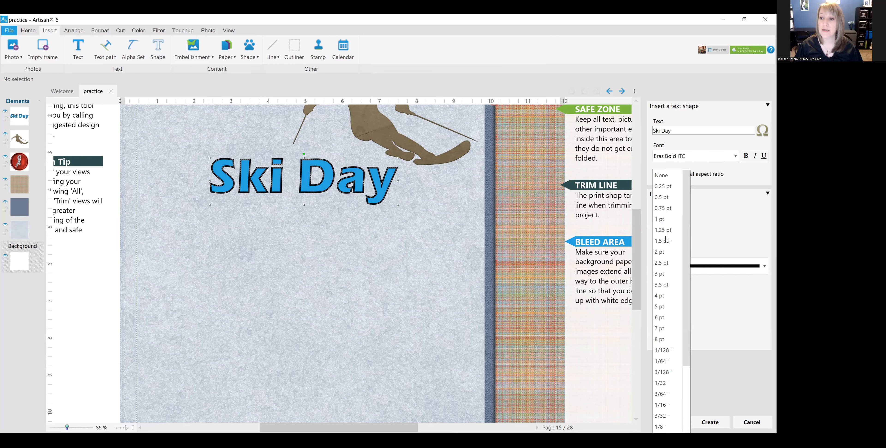
{"action": "left_click", "coordinate": [663, 222]}
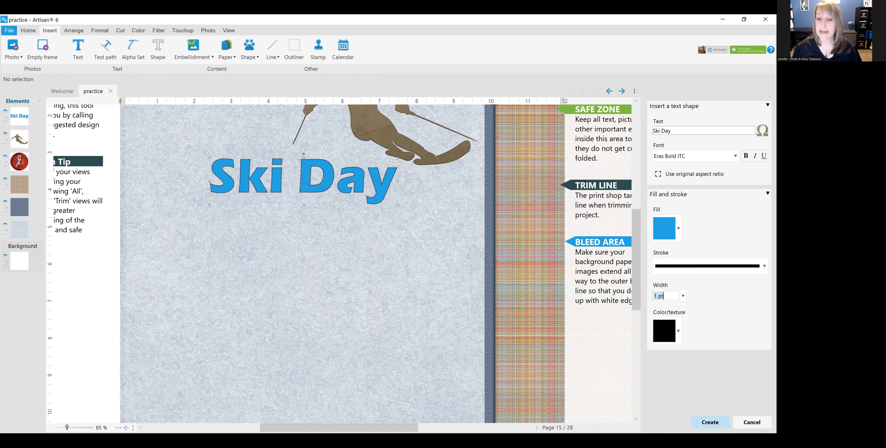
{"action": "left_click", "coordinate": [710, 421]}
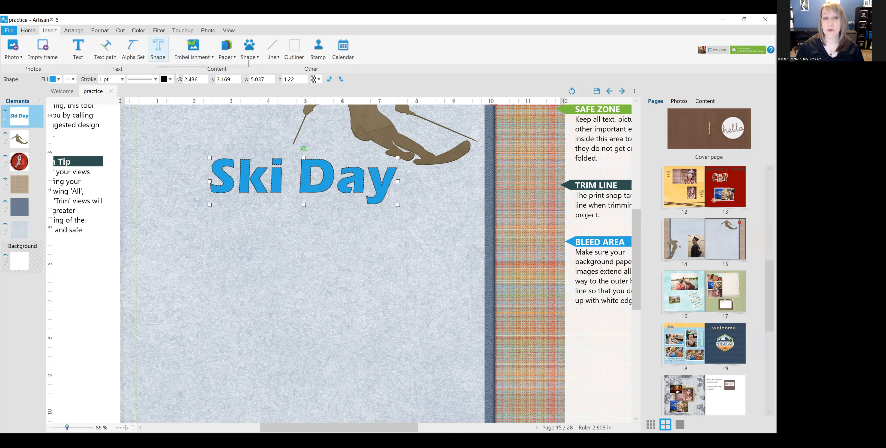
{"action": "scroll", "coordinate": [413, 275], "scroll_direction": "up", "scroll_amount": 1}
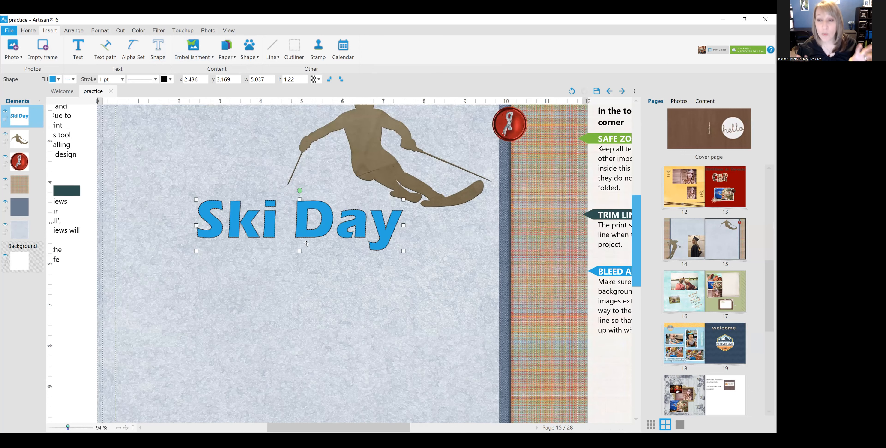
{"action": "scroll", "coordinate": [306, 244], "scroll_direction": "up", "scroll_amount": 1}
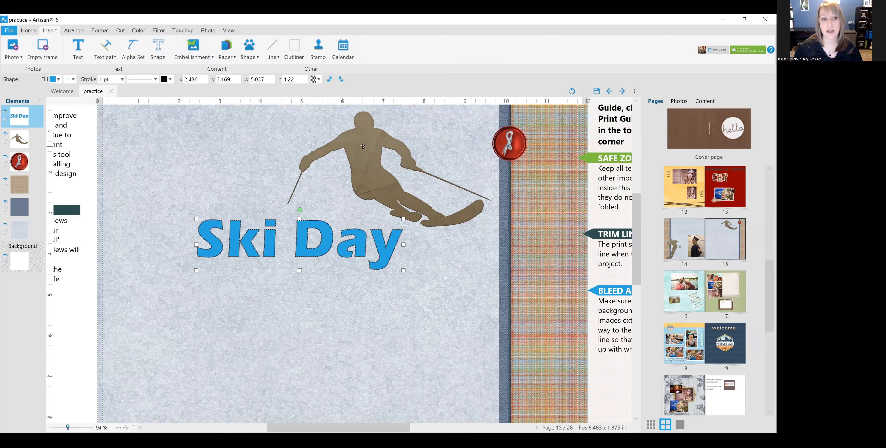
{"action": "left_click", "coordinate": [315, 133]}
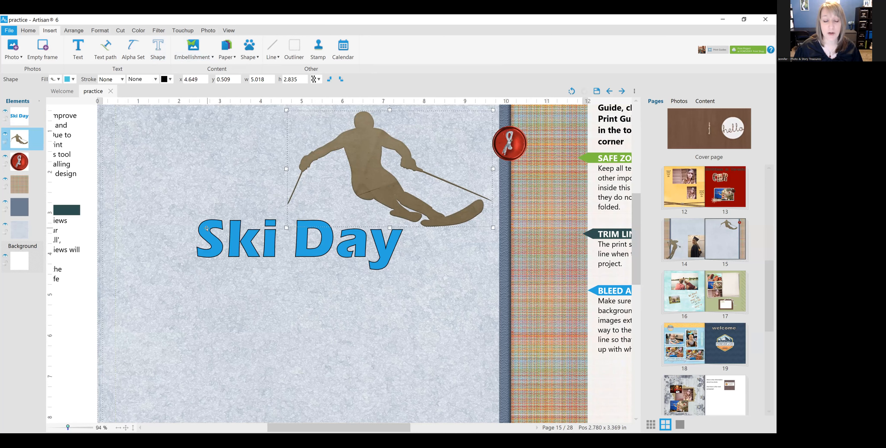
{"action": "left_click", "coordinate": [220, 245]}
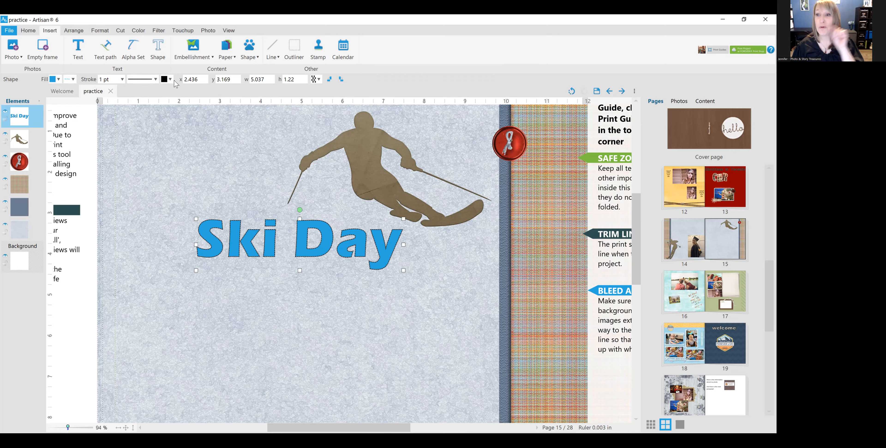
{"action": "left_click", "coordinate": [59, 79]}
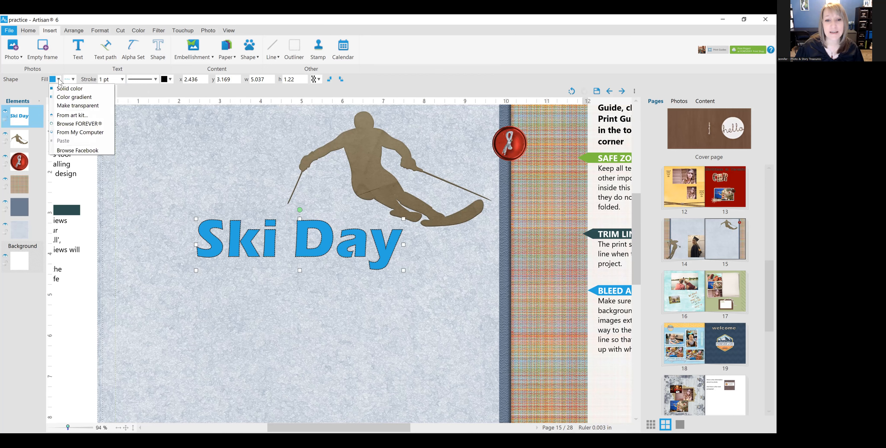
{"action": "left_click", "coordinate": [63, 90]}
{"action": "scroll", "coordinate": [369, 256], "scroll_direction": "down", "scroll_amount": 2}
{"action": "scroll", "coordinate": [369, 256], "scroll_direction": "down", "scroll_amount": 4}
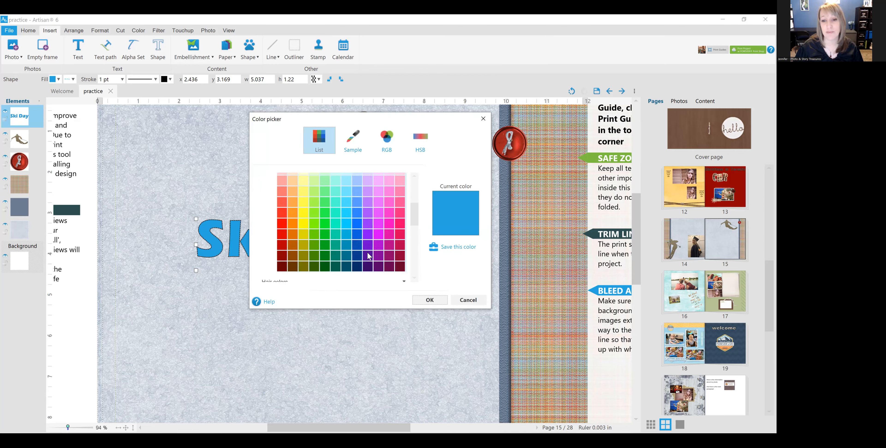
{"action": "scroll", "coordinate": [369, 256], "scroll_direction": "up", "scroll_amount": 5}
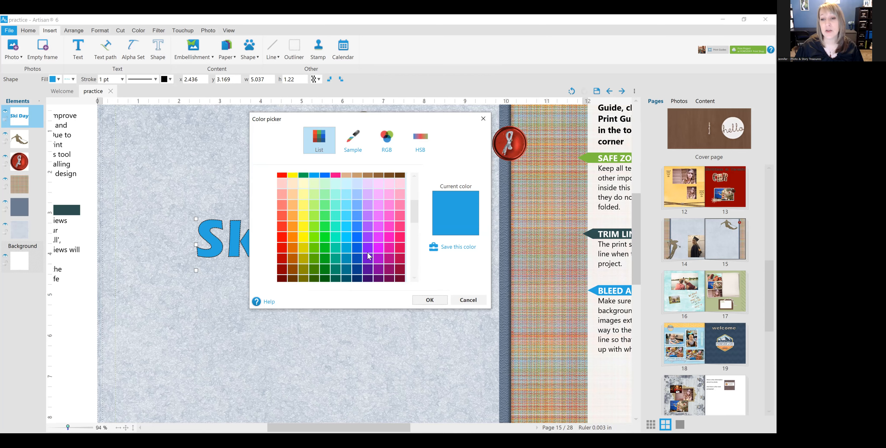
{"action": "left_click", "coordinate": [468, 300]}
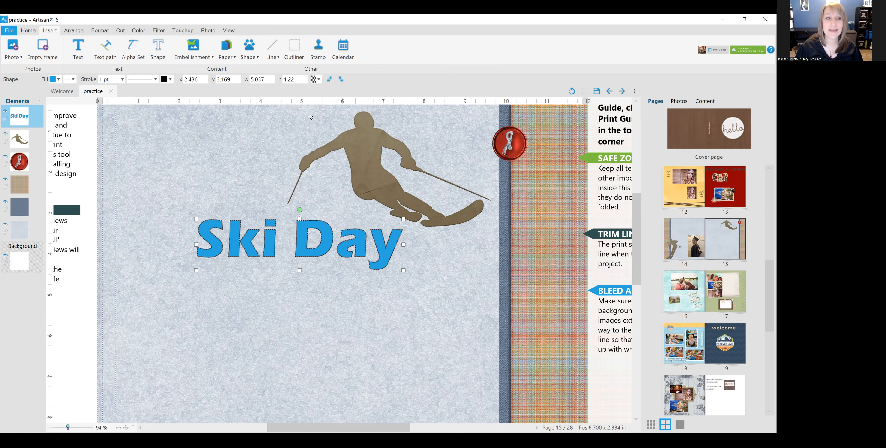
Step: Choose the blue snowflake-patterned knit paper from the All Things January Mixology art kit as the fill for the "Ski Day" title
{"action": "left_click", "coordinate": [59, 80]}
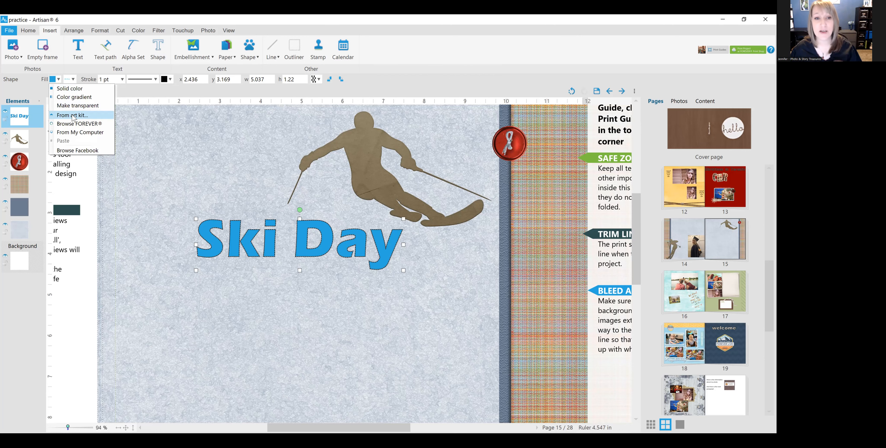
{"action": "left_click", "coordinate": [74, 116]}
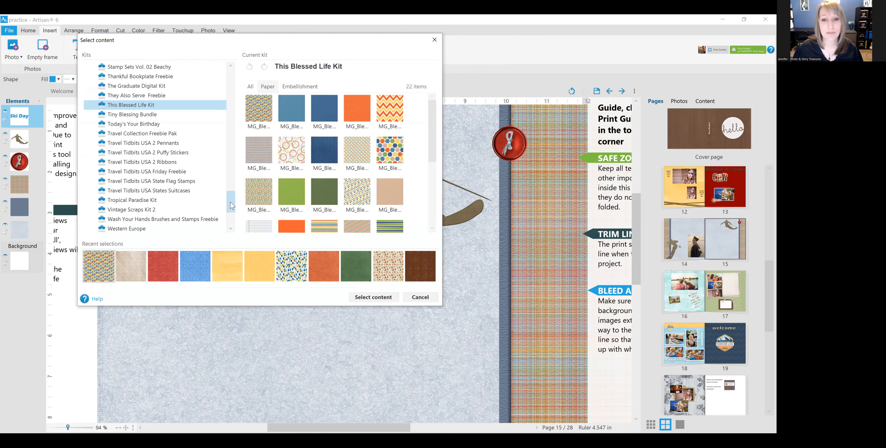
{"action": "scroll", "coordinate": [230, 205], "scroll_direction": "up", "scroll_amount": 5}
{"action": "scroll", "coordinate": [228, 167], "scroll_direction": "up", "scroll_amount": 13}
{"action": "left_click_drag", "start_coordinate": [226, 133], "coordinate": [223, 74]}
{"action": "left_click", "coordinate": [182, 134]}
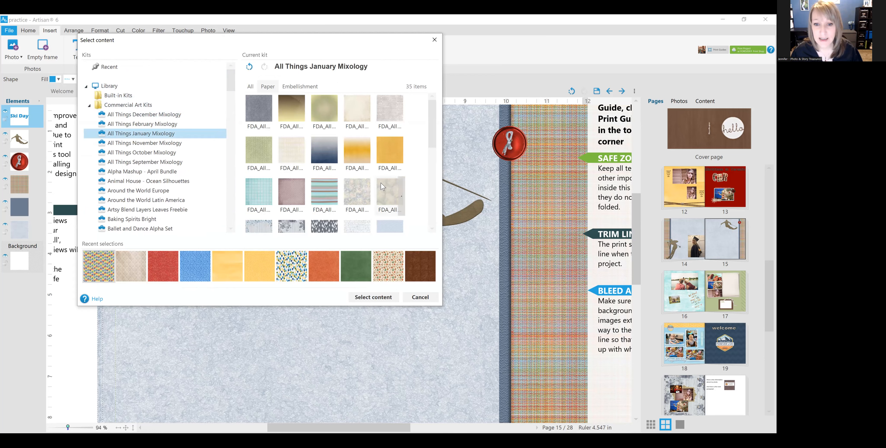
{"action": "left_click_drag", "start_coordinate": [434, 133], "coordinate": [432, 188]}
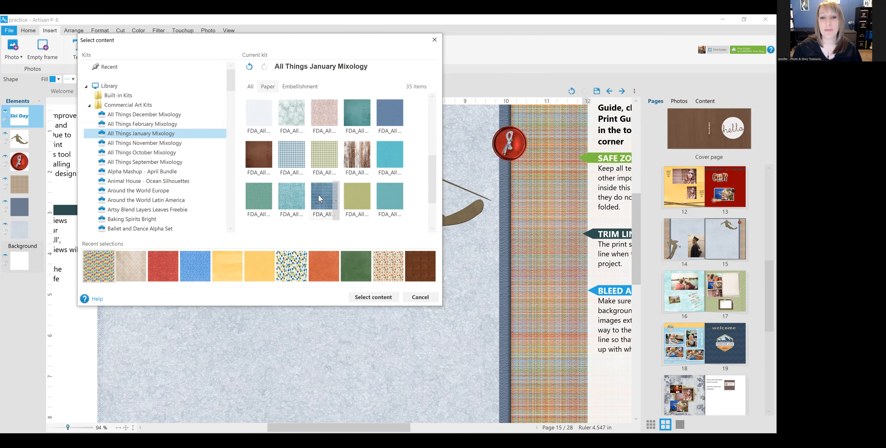
{"action": "left_click", "coordinate": [322, 201]}
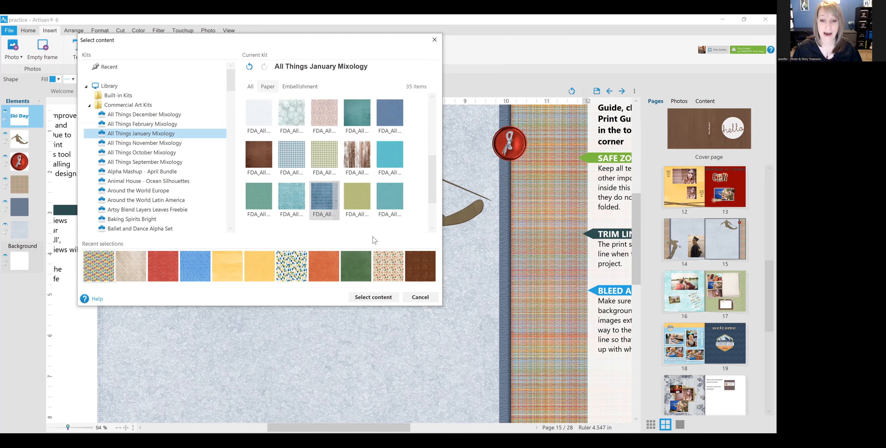
{"action": "left_click", "coordinate": [376, 299]}
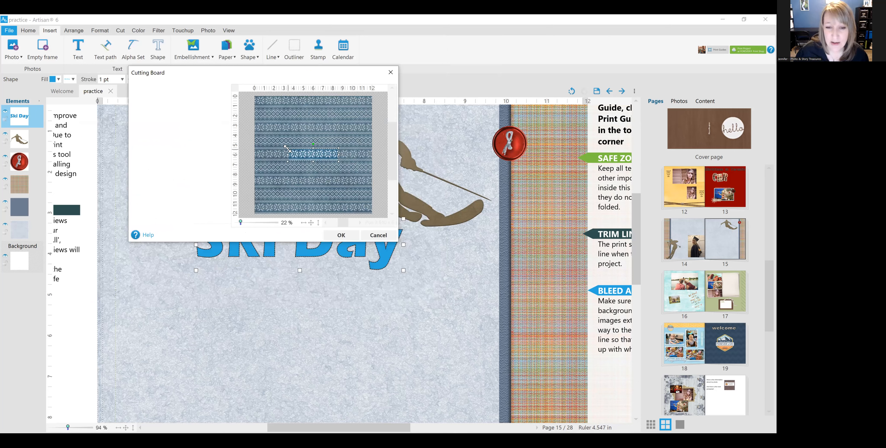
Step: Enlarge the cut area to nearly the full width of the snowflake paper, centre it on the middle rows, and apply the fill
{"action": "left_click_drag", "start_coordinate": [280, 144], "coordinate": [273, 142]}
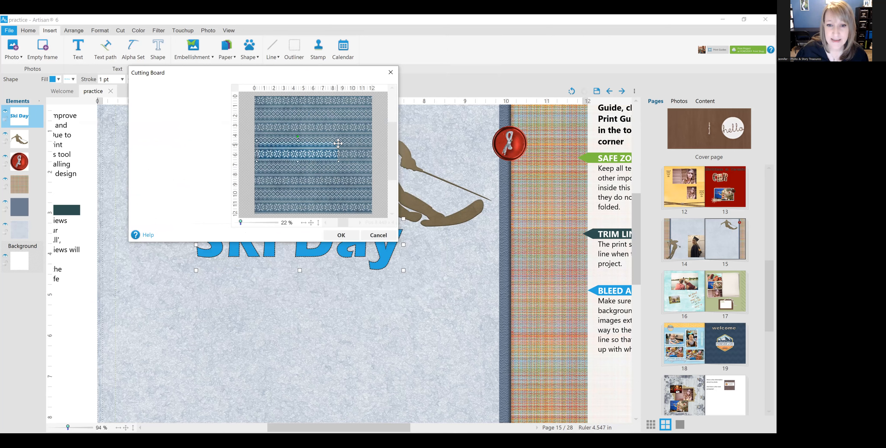
{"action": "left_click_drag", "start_coordinate": [343, 139], "coordinate": [358, 132]}
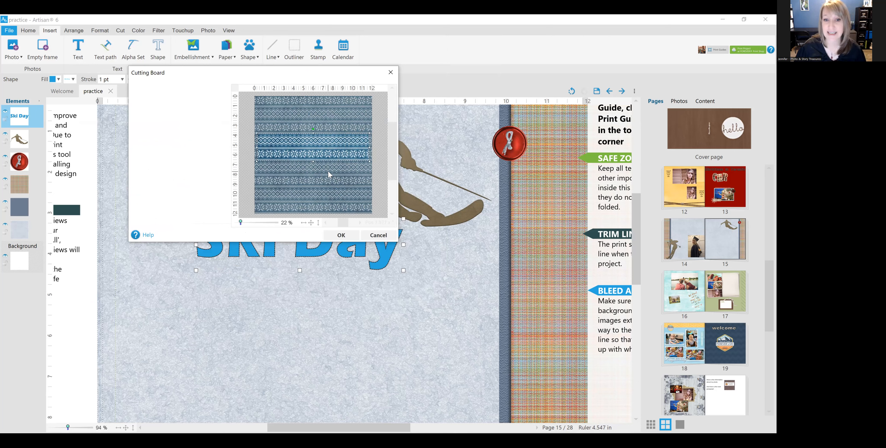
{"action": "left_click_drag", "start_coordinate": [324, 145], "coordinate": [325, 159]}
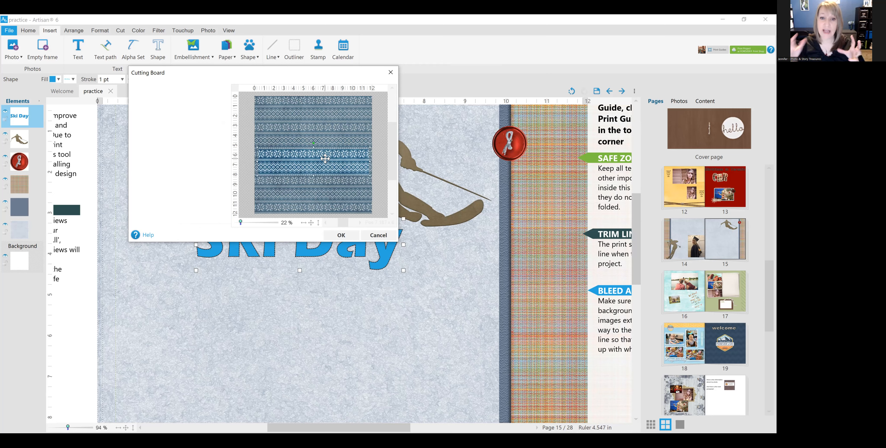
{"action": "left_click", "coordinate": [341, 235]}
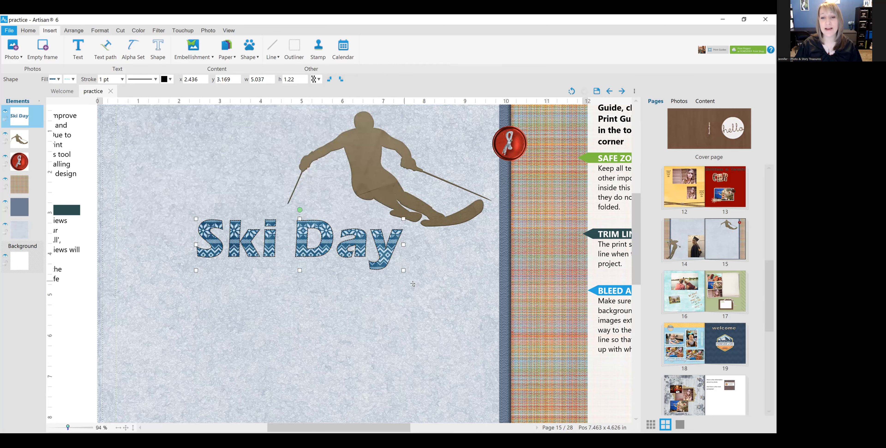
Step: Move the "Ski Day" title up beside the skier, at about x 1.269, y 0.756 in, and enlarge it to about 5.95 by 1.441 in
{"action": "scroll", "coordinate": [413, 284], "scroll_direction": "up", "scroll_amount": 1}
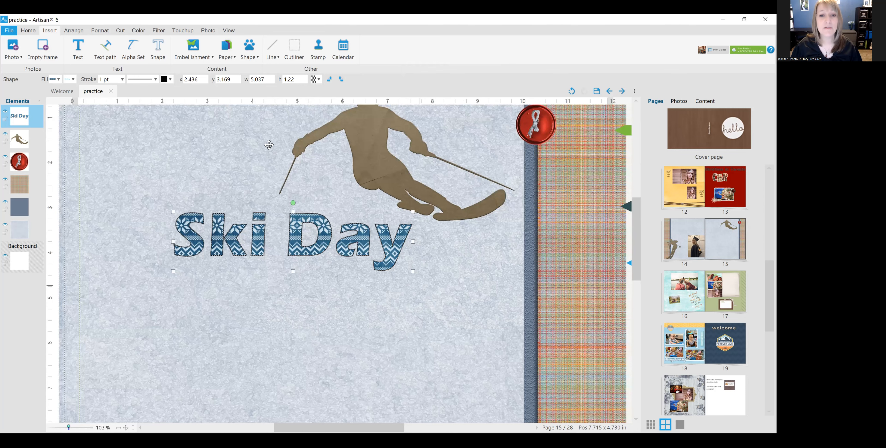
{"action": "scroll", "coordinate": [266, 130], "scroll_direction": "up", "scroll_amount": 1}
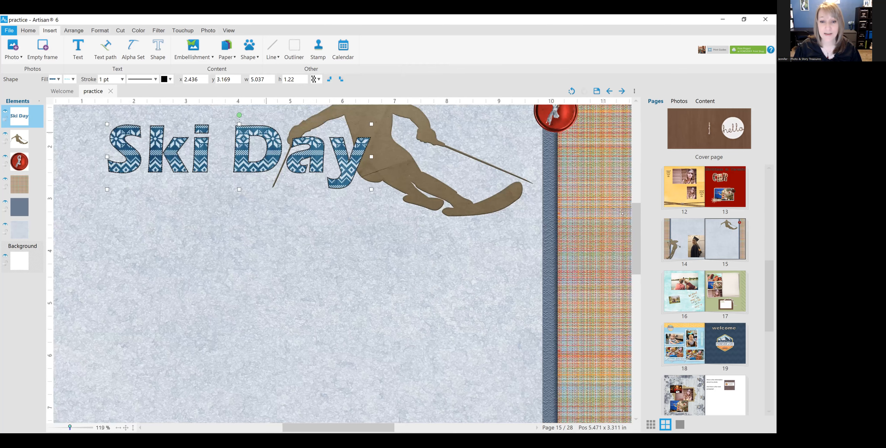
{"action": "scroll", "coordinate": [370, 264], "scroll_direction": "up", "scroll_amount": 3}
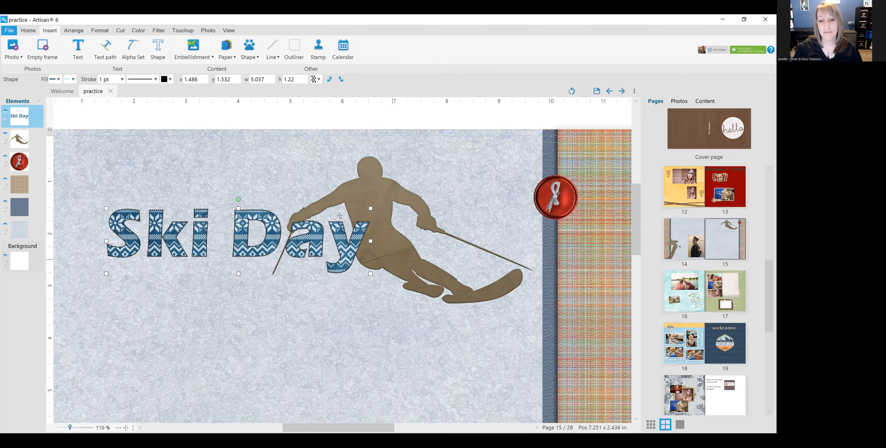
{"action": "left_click_drag", "start_coordinate": [361, 233], "coordinate": [349, 194]}
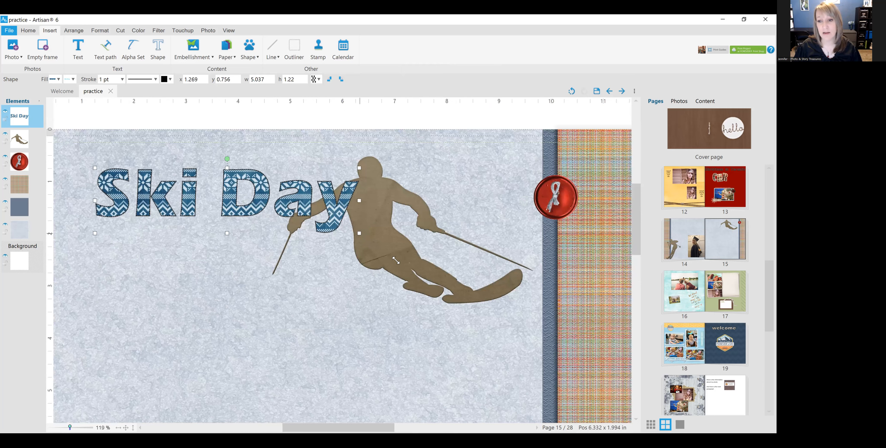
{"action": "left_click_drag", "start_coordinate": [377, 244], "coordinate": [419, 332]}
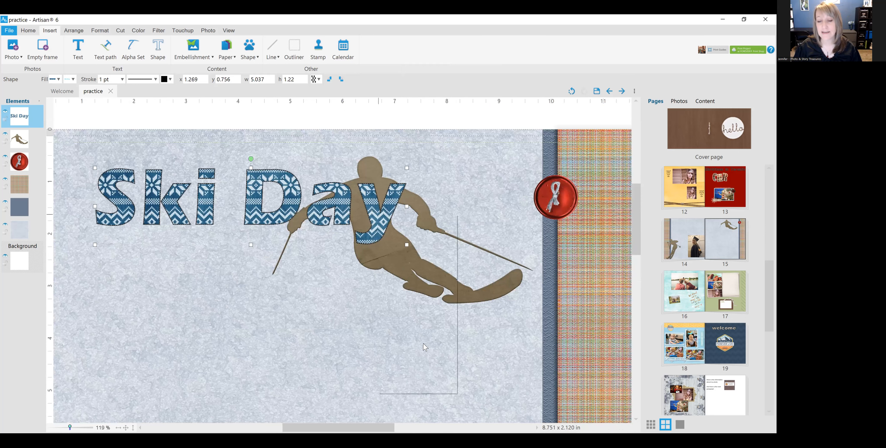
Step: Unlock the title's aspect ratio and reshape it narrower and taller, to about 4.903 by 1.748 in
{"action": "right_click", "coordinate": [444, 347]}
{"action": "mouse_move", "coordinate": [456, 348]}
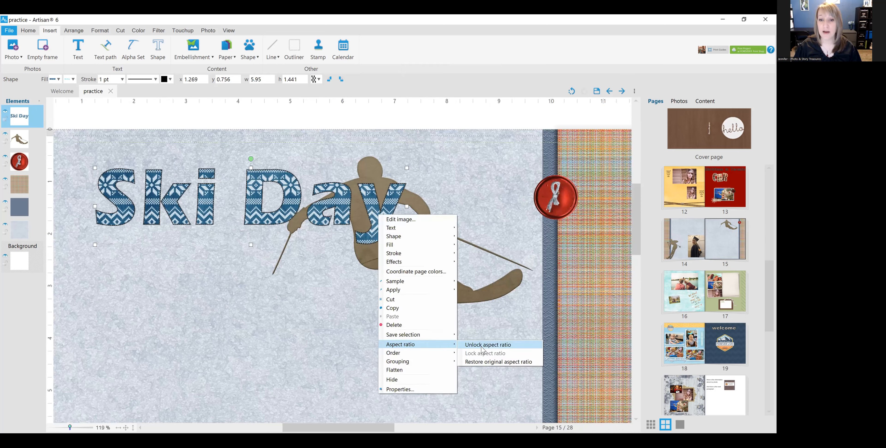
{"action": "left_click", "coordinate": [488, 344]}
{"action": "left_click_drag", "start_coordinate": [407, 245], "coordinate": [352, 260]}
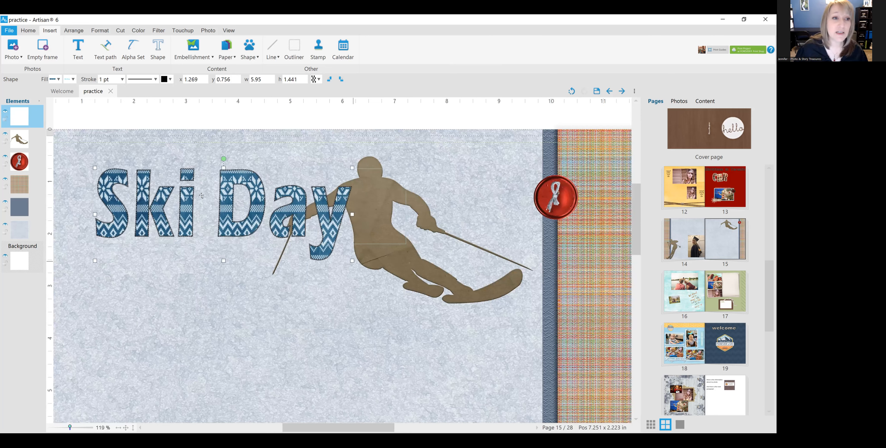
Step: Set the "Ski Day" title's stroke width to 3 pt
{"action": "left_click", "coordinate": [122, 80]}
{"action": "left_click", "coordinate": [105, 188]}
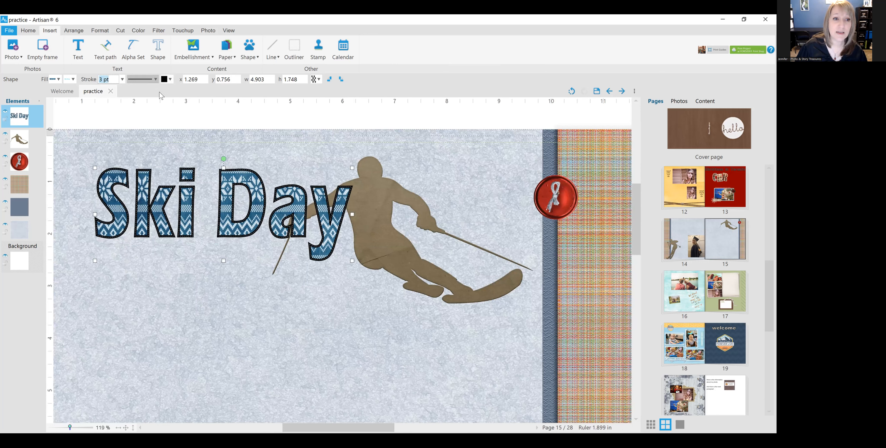
Step: Try a simple dotted line style on the title's stroke, and undo it
{"action": "left_click", "coordinate": [155, 79]}
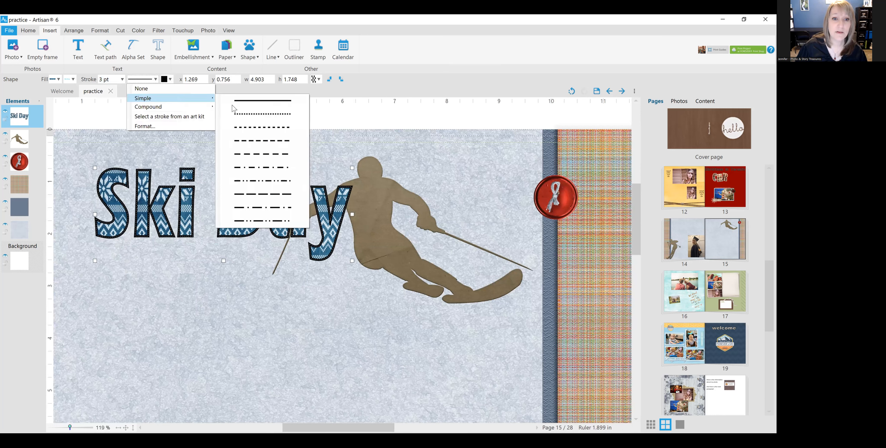
{"action": "left_click", "coordinate": [261, 114]}
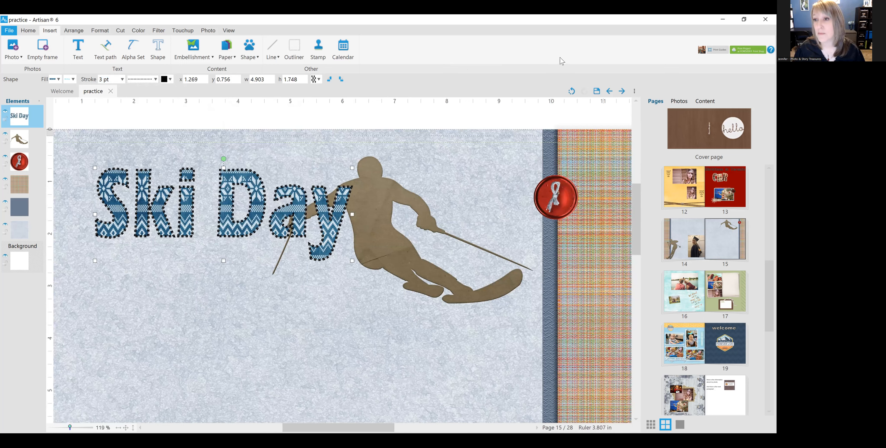
{"action": "left_click", "coordinate": [572, 91]}
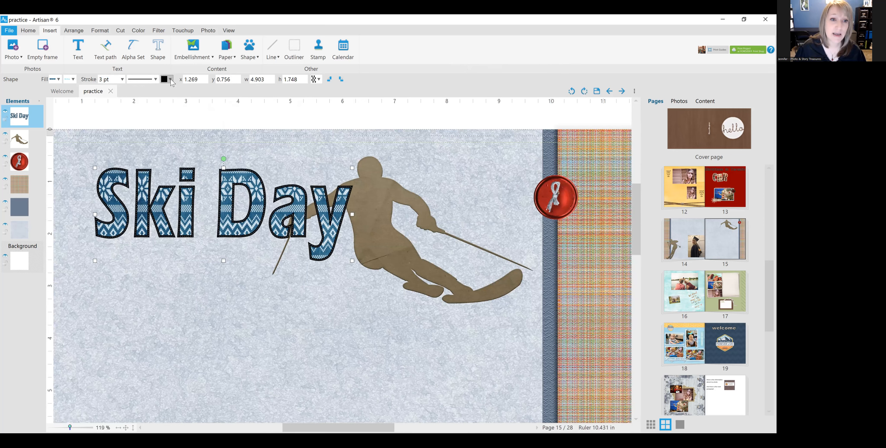
Step: Change the stroke of the "Ski Day" title to solid white from the standard colors
{"action": "left_click", "coordinate": [170, 79]}
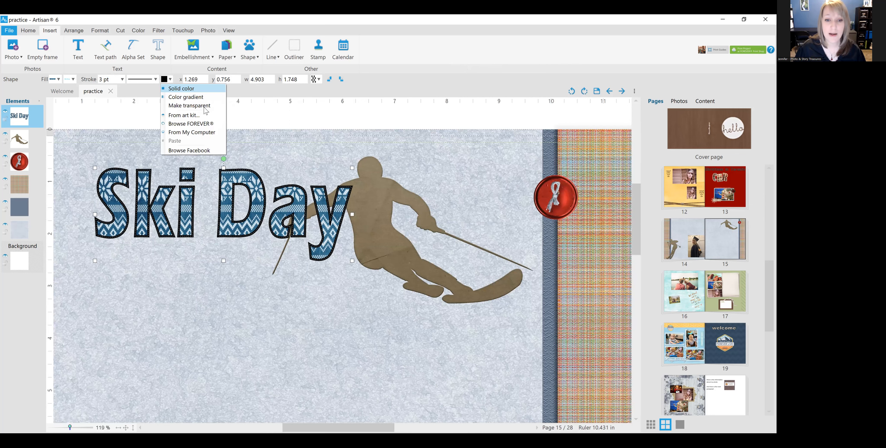
{"action": "left_click", "coordinate": [282, 251]}
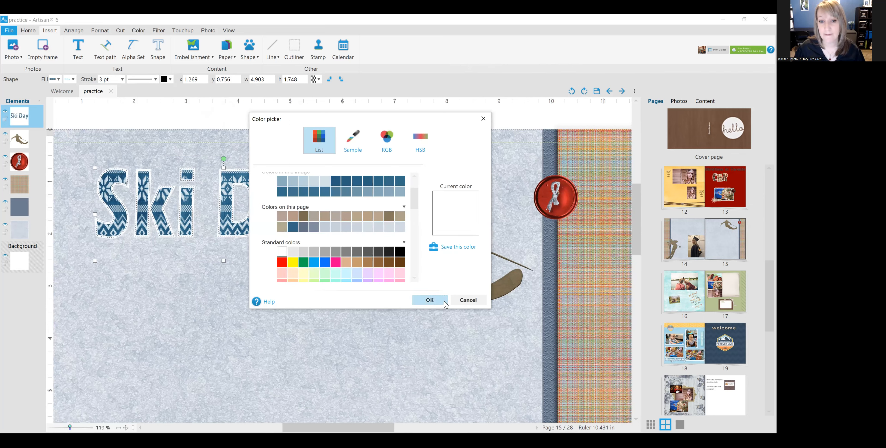
{"action": "left_click", "coordinate": [432, 299]}
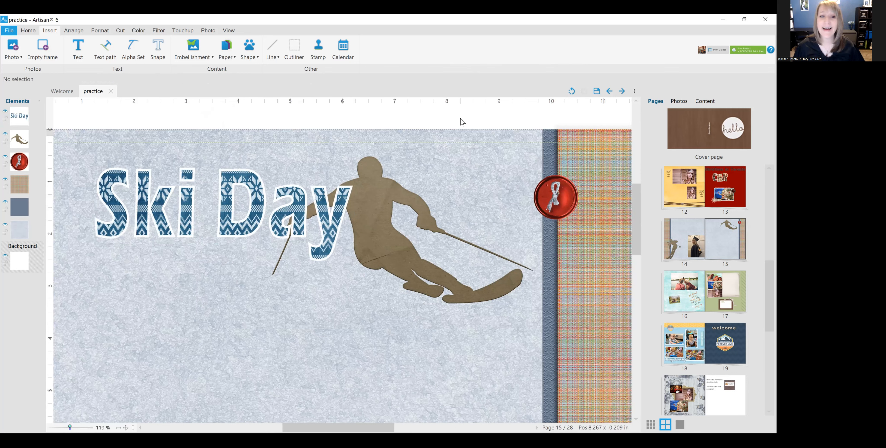